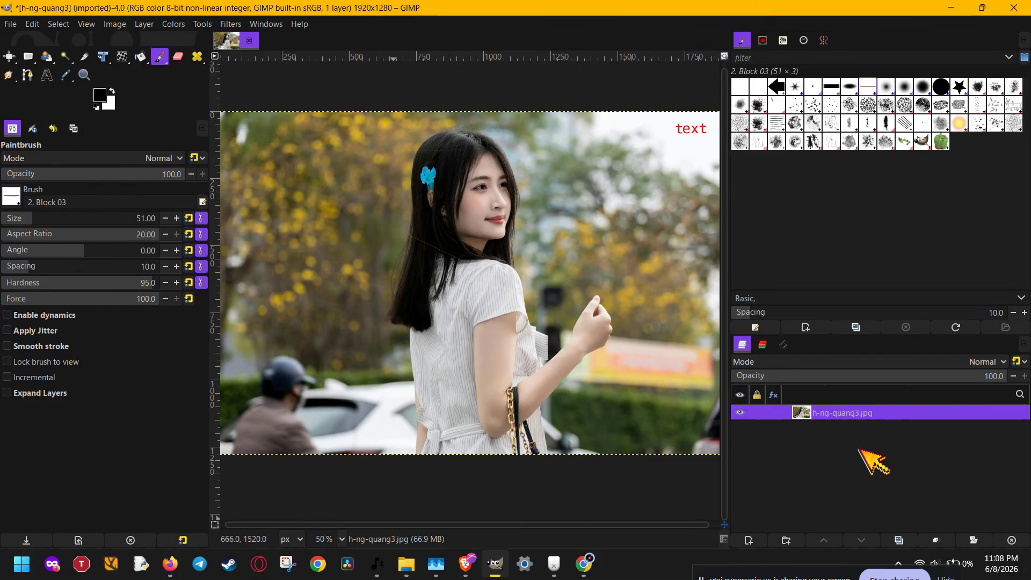
# Start exporting the image under the file name imm.jpeg and bring up its JPEG export settings
pyautogui.click(12, 25)
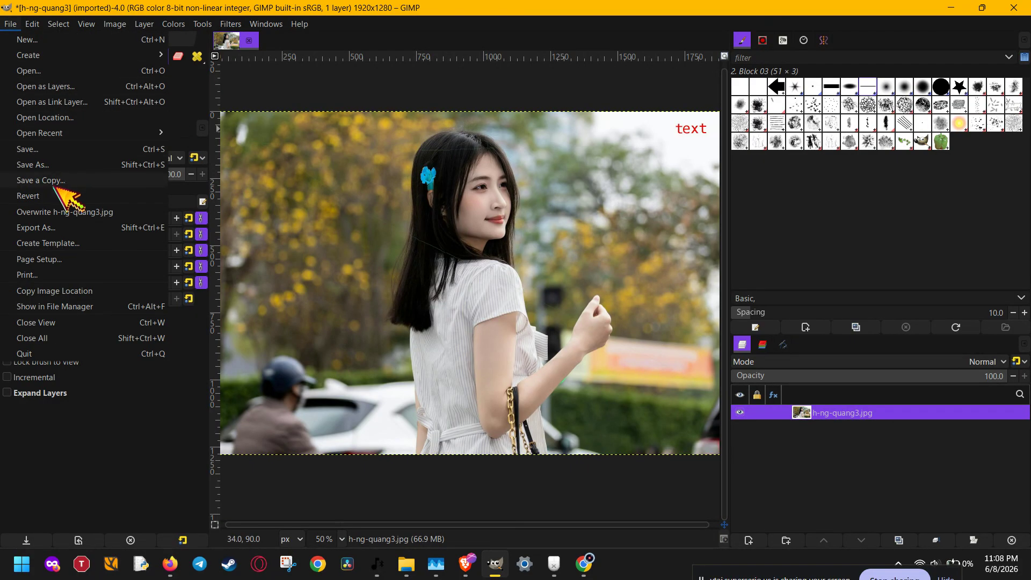
pyautogui.click(67, 229)
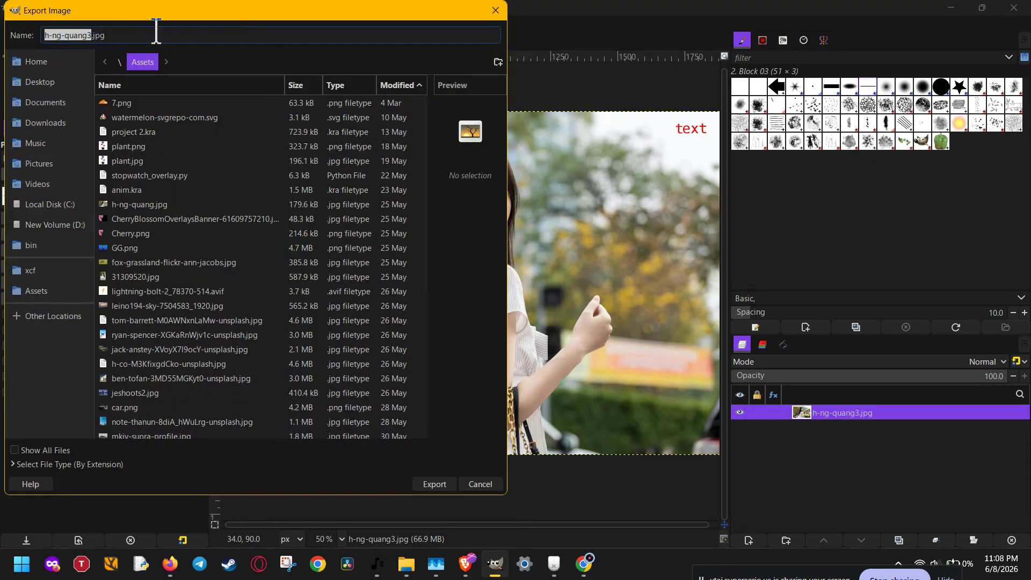
pyautogui.click(133, 32)
pyautogui.moveTo(93, 35); pyautogui.dragTo(20, 40)
pyautogui.write('imm')
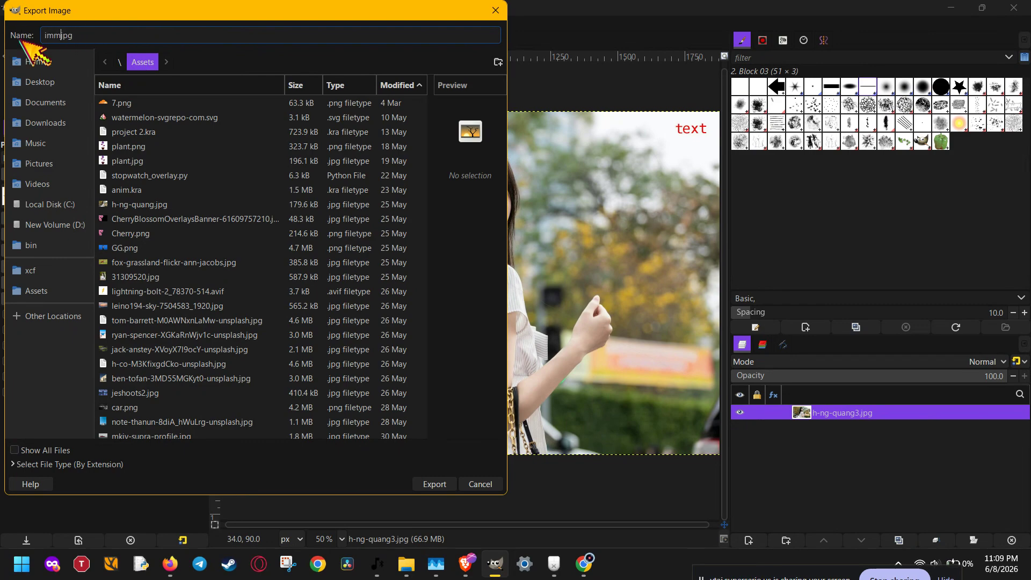
pyautogui.write('.jpe')
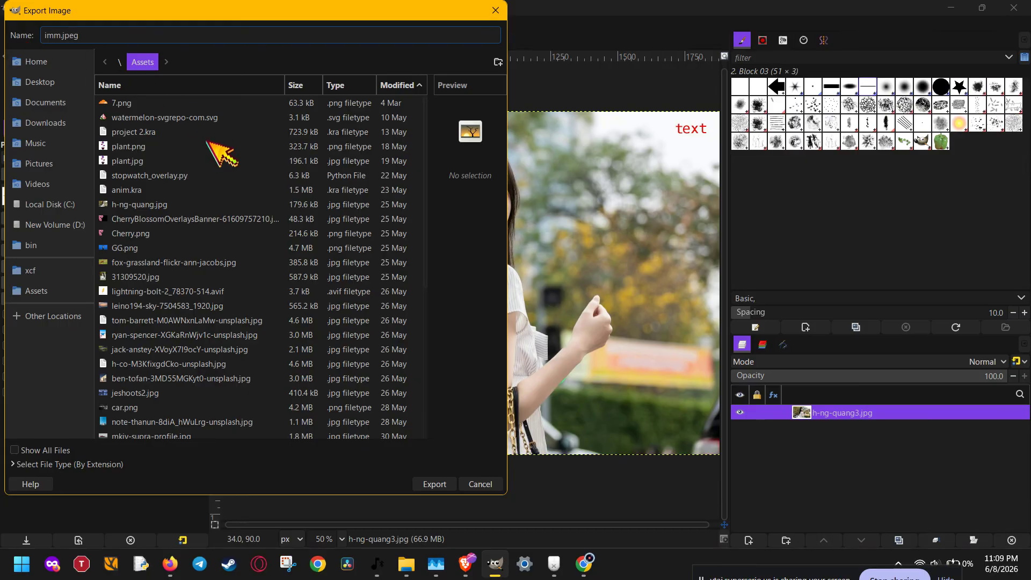
pyautogui.click(434, 484)
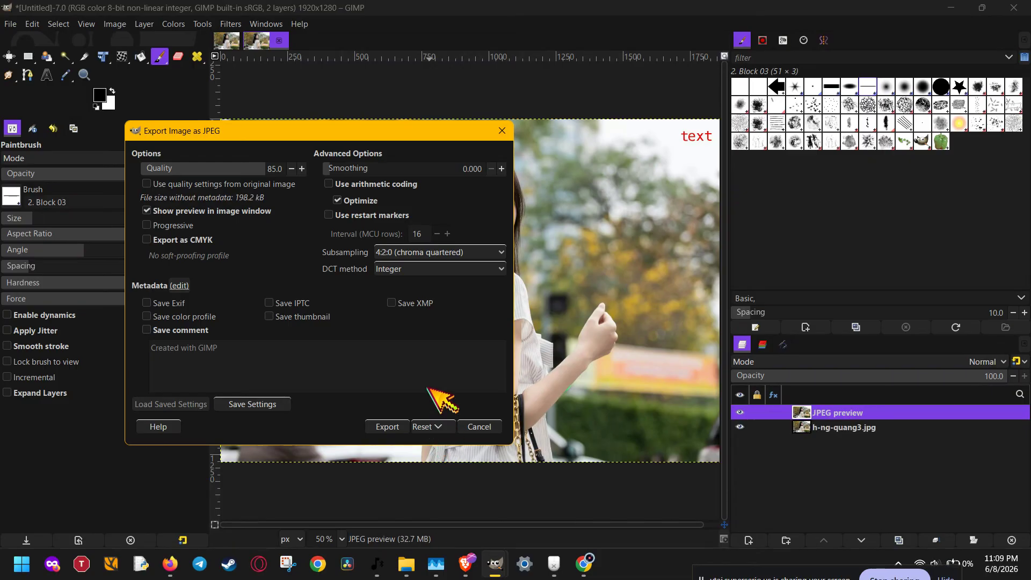
# Lower the JPEG export quality to 3 and move the export settings away from the image
pyautogui.moveTo(271, 176); pyautogui.dragTo(176, 192)
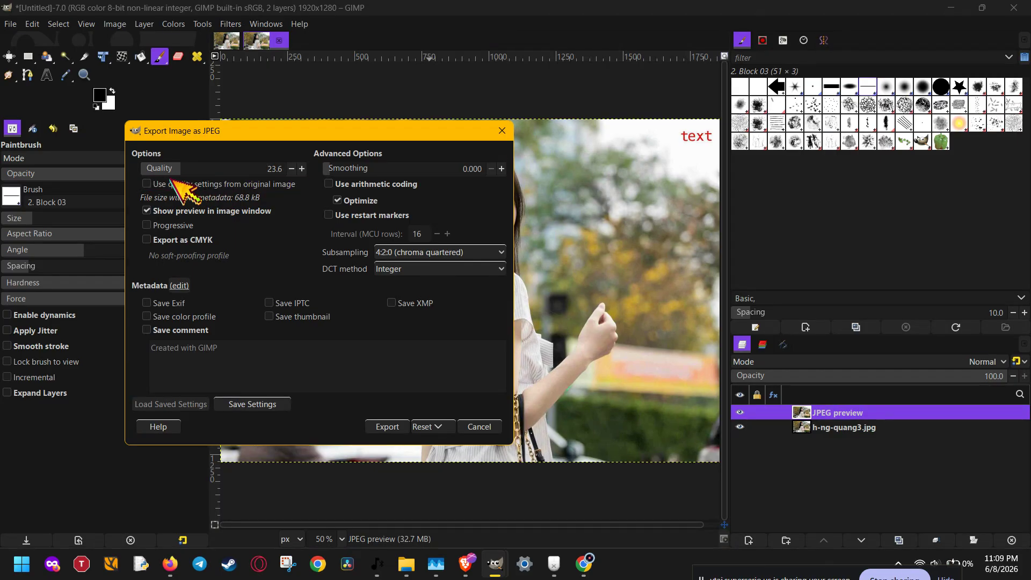
pyautogui.moveTo(175, 171); pyautogui.dragTo(198, 177)
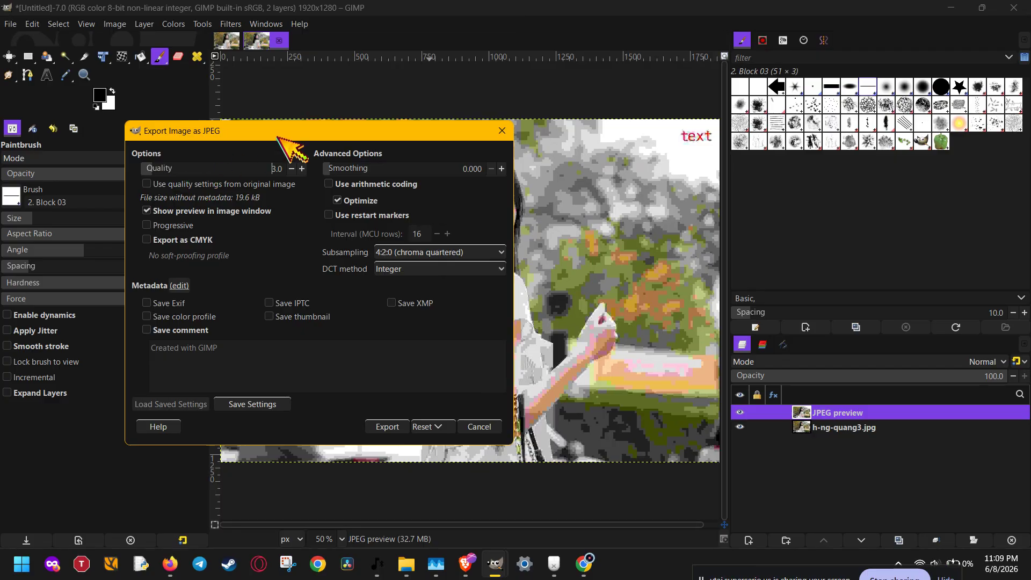
pyautogui.moveTo(288, 128); pyautogui.dragTo(844, 250)
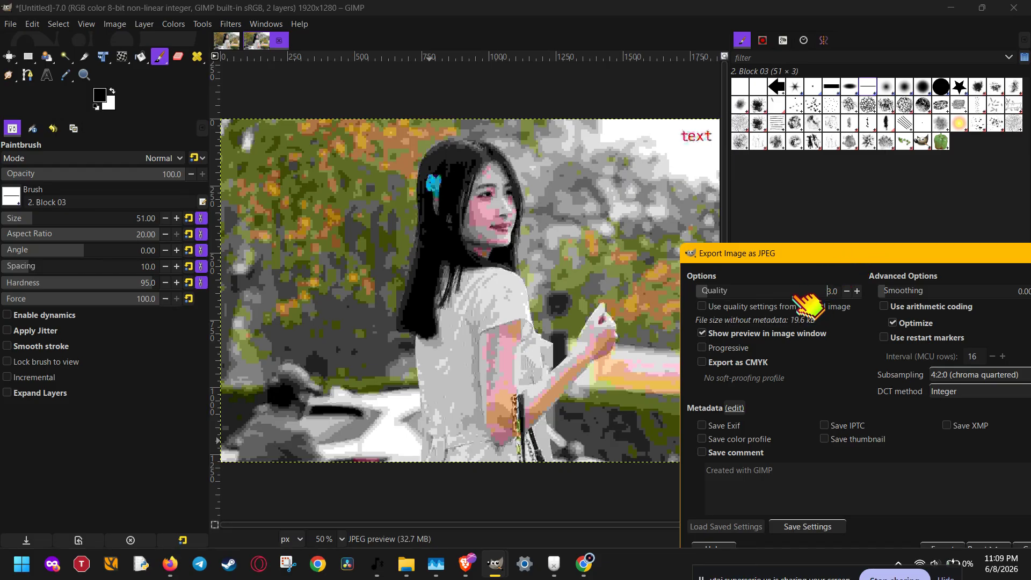
pyautogui.moveTo(795, 253); pyautogui.dragTo(709, 231)
# Examine the low-quality JPEG preview on the canvas and cancel the export
pyautogui.moveTo(376, 243); pyautogui.dragTo(242, 245)
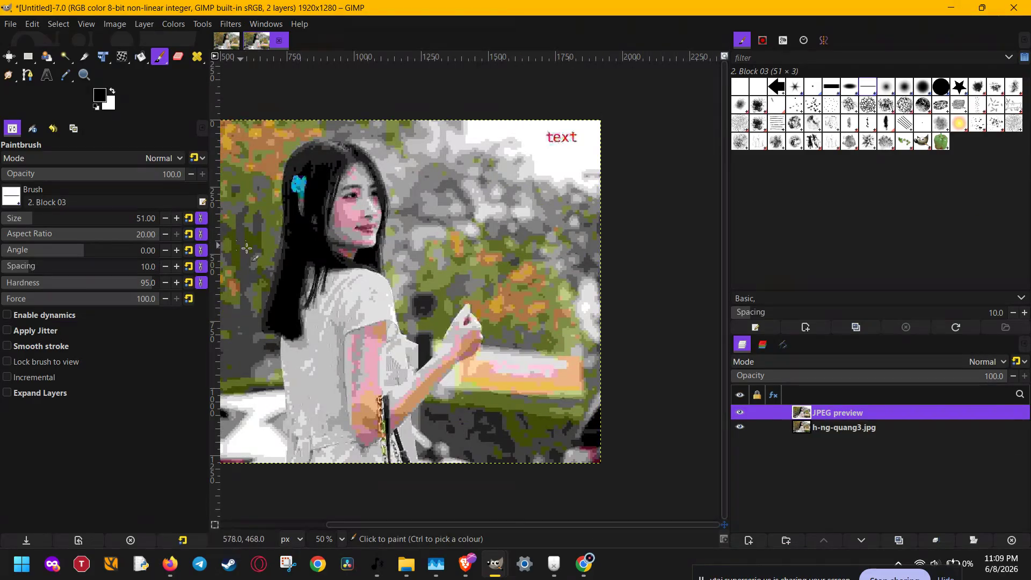
pyautogui.moveTo(495, 562)
pyautogui.click(567, 494)
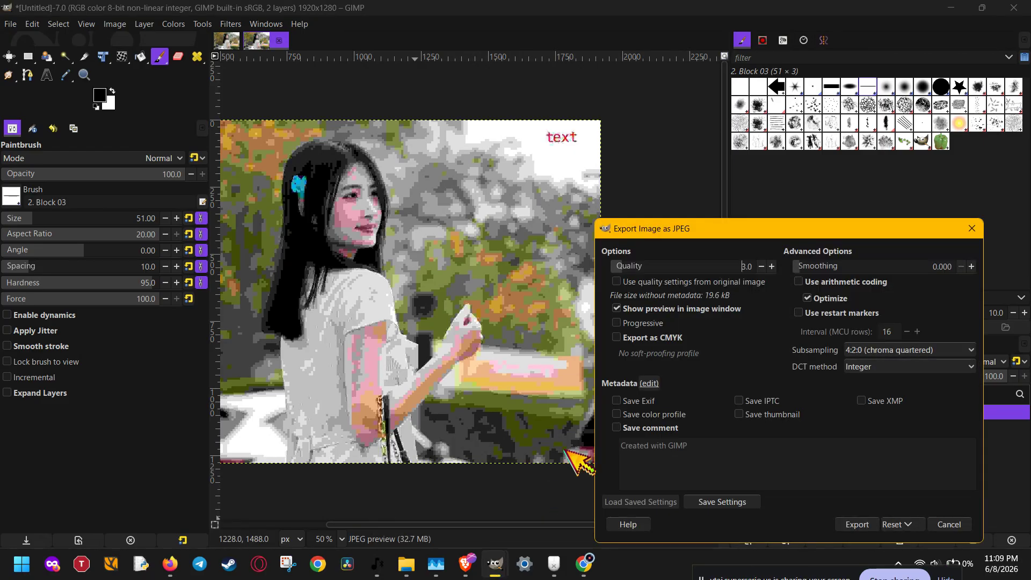
pyautogui.moveTo(762, 239); pyautogui.dragTo(780, 137)
pyautogui.moveTo(442, 254); pyautogui.dragTo(471, 262)
pyautogui.hotkey('alt', 'Tab')
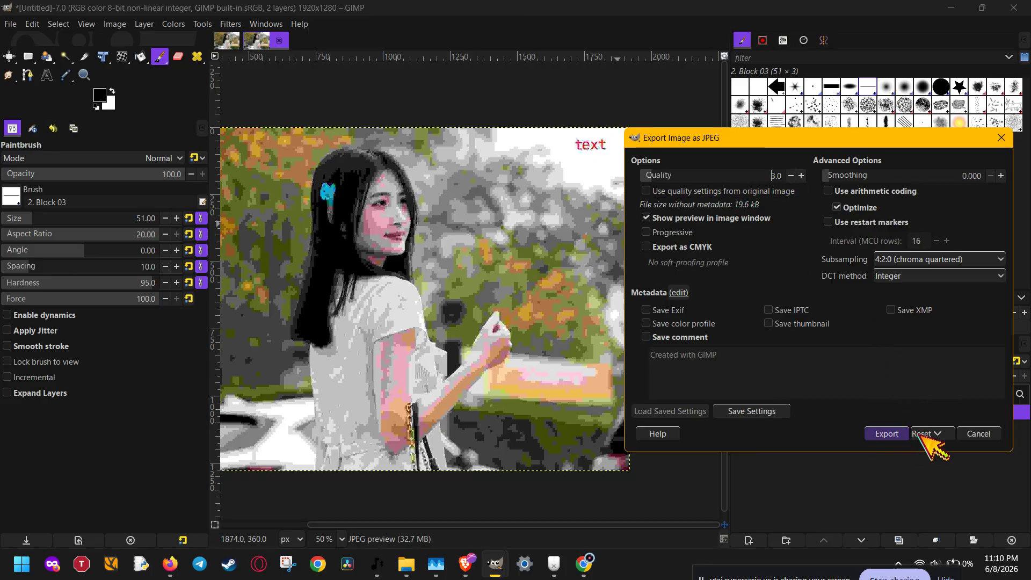
pyautogui.click(979, 433)
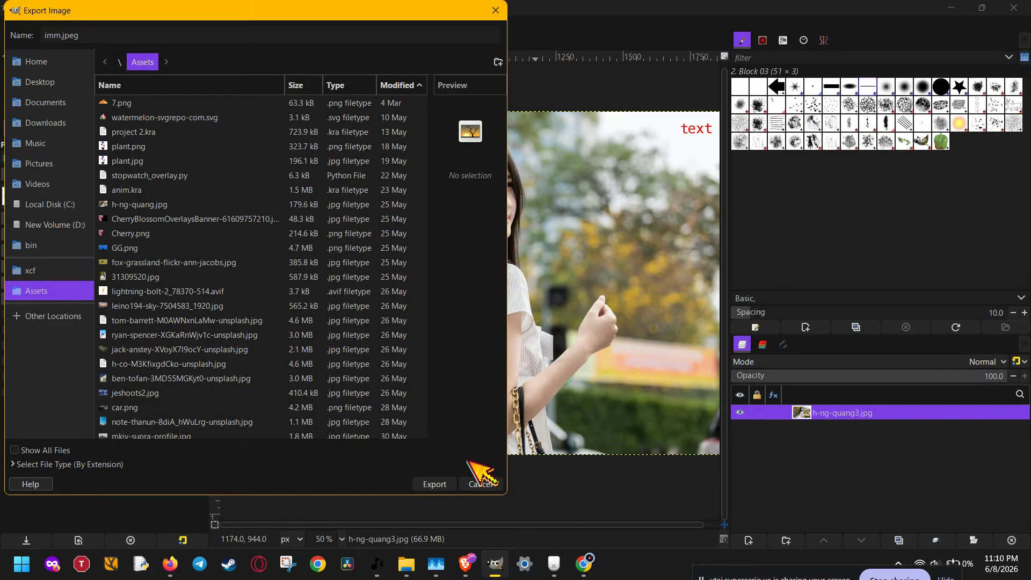
pyautogui.doubleClick(173, 31)
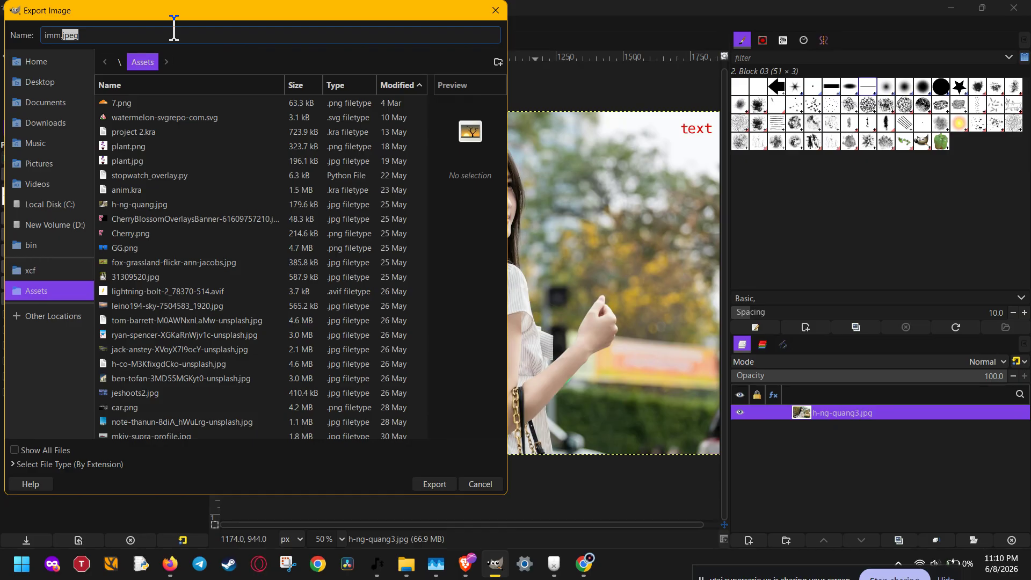
pyautogui.press('Escape')
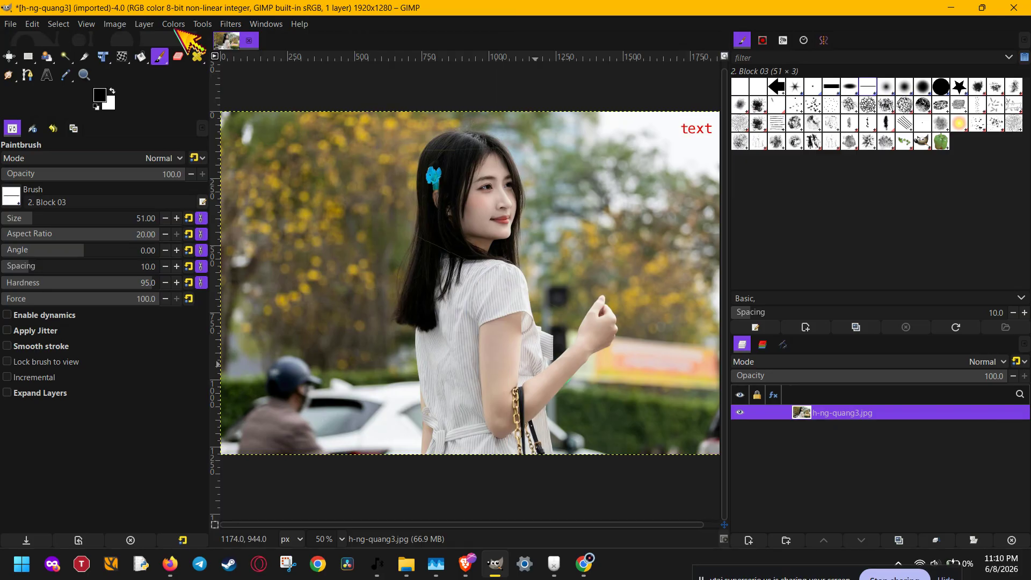
# Set up an indexed colour conversion with an optimum palette of at most 8 colours, and cancel it
pyautogui.click(116, 24)
pyautogui.moveTo(134, 56)
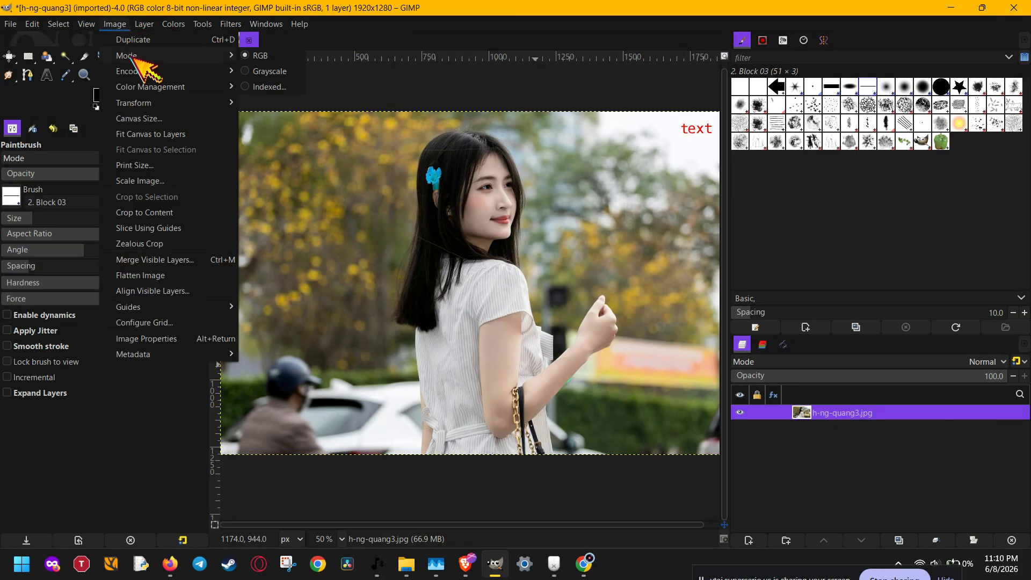
pyautogui.click(274, 87)
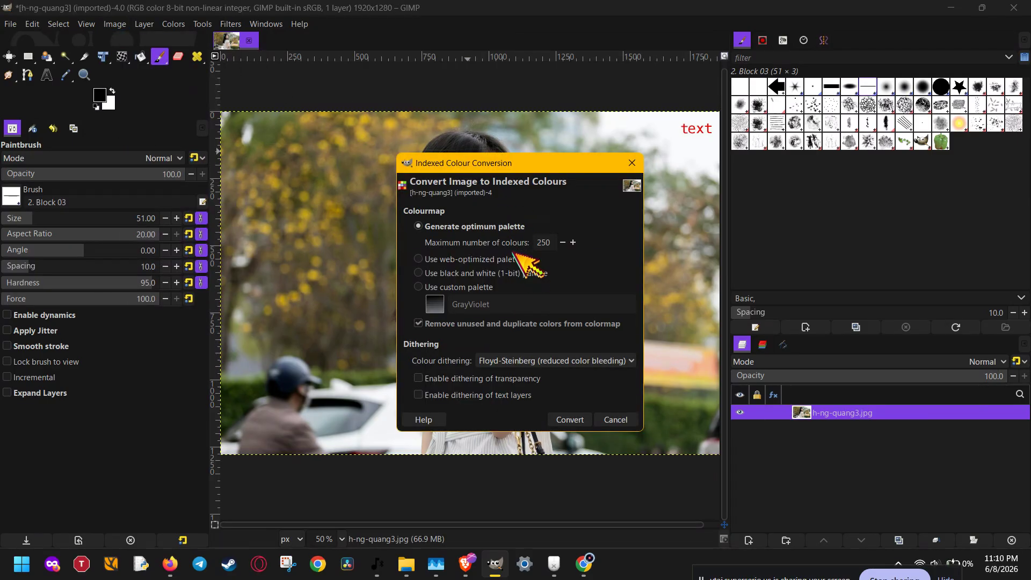
pyautogui.click(550, 247)
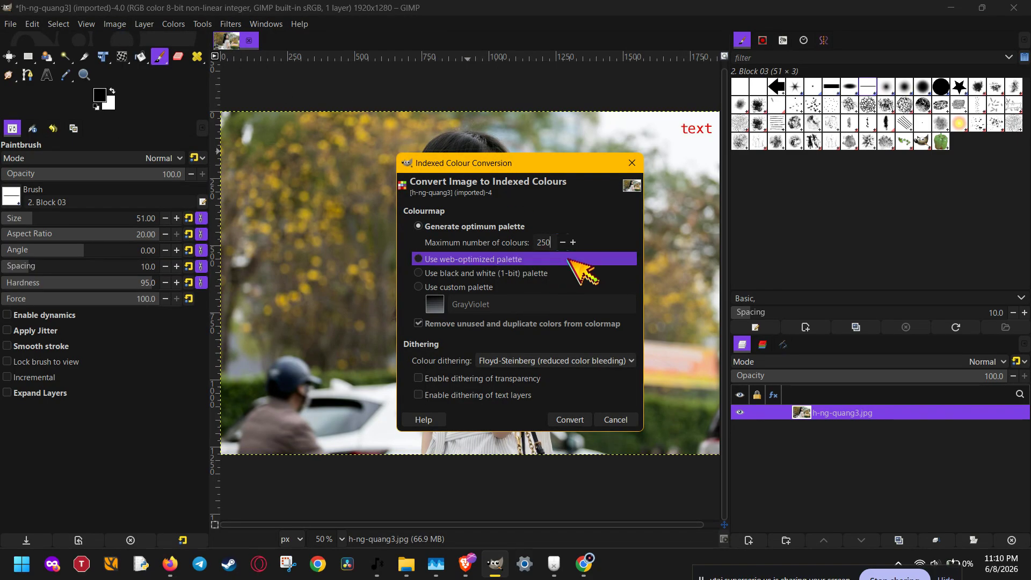
pyautogui.press('BackSpace')
pyautogui.press('BackSpace')
pyautogui.press('BackSpace')
pyautogui.write('8')
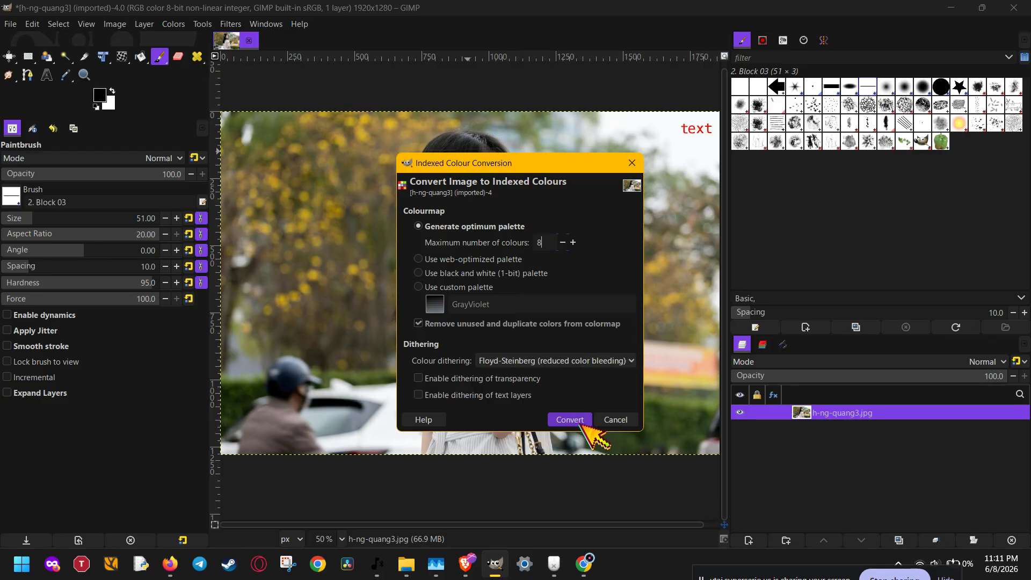
pyautogui.click(622, 419)
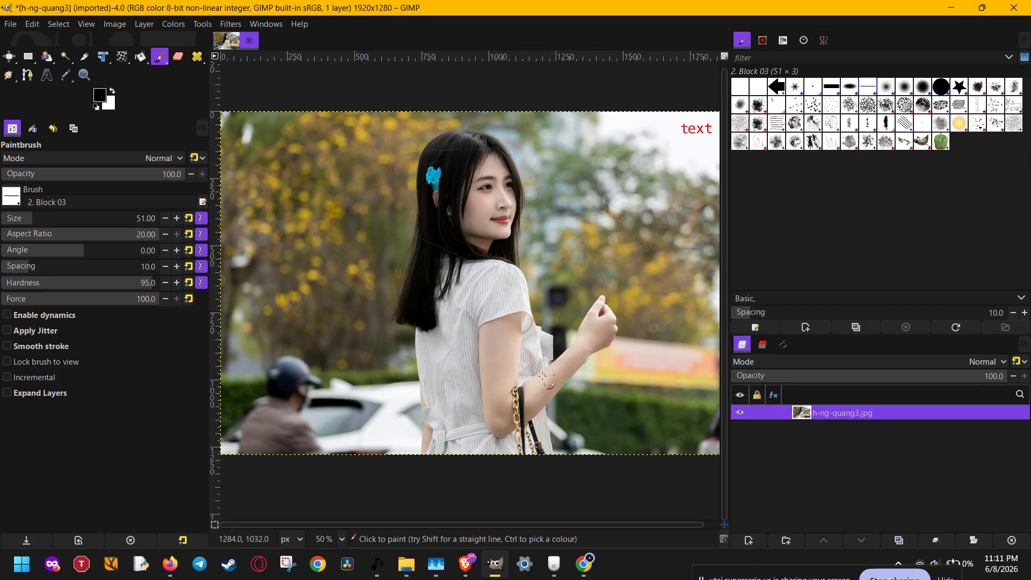
# Try to export the image as h-ng-quang3.png
pyautogui.click(11, 25)
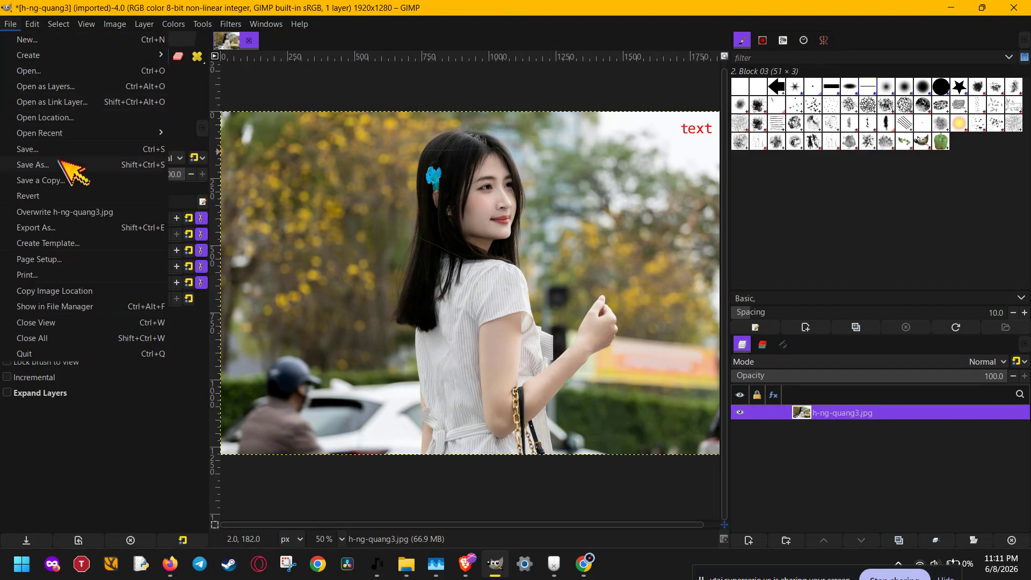
pyautogui.click(54, 233)
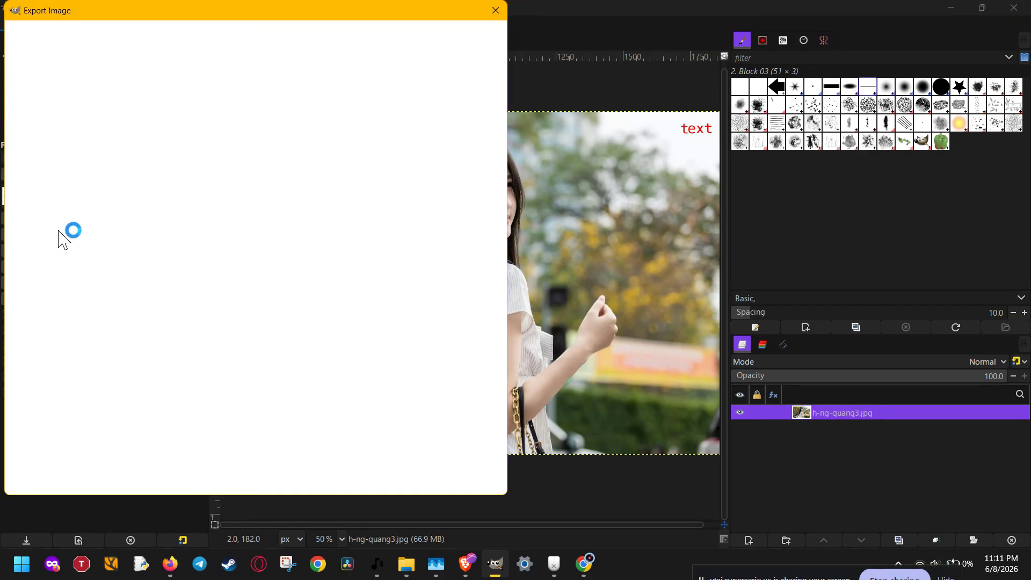
pyautogui.press('Right')
pyautogui.hotkey('shift', 'End')
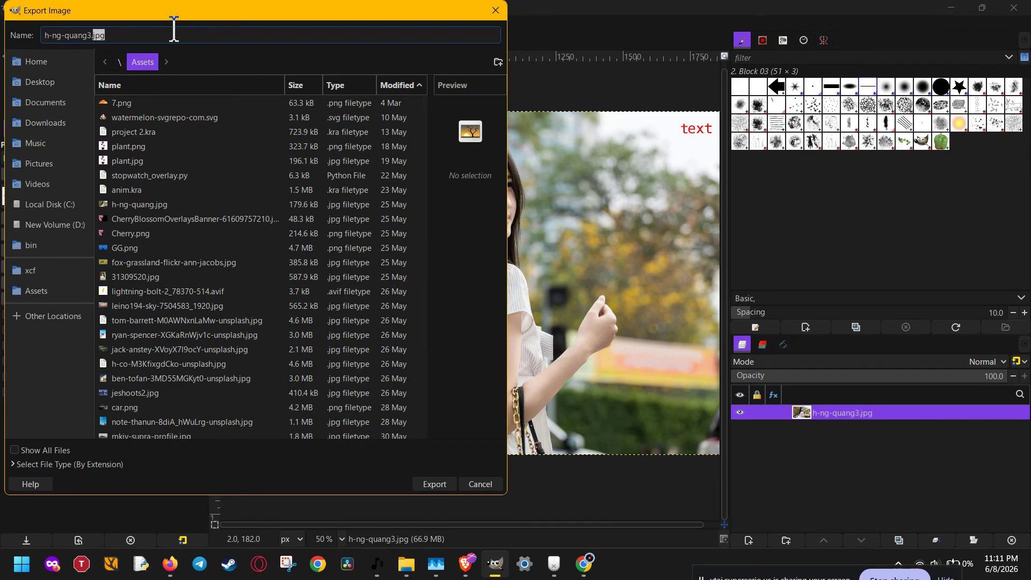
pyautogui.write('png')
pyautogui.press('Return')
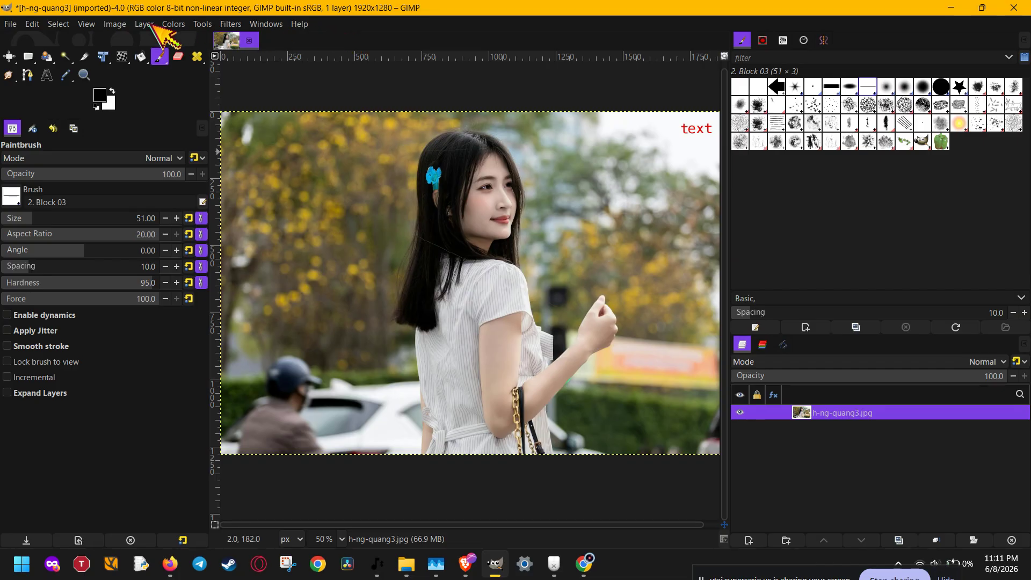
# Scale the whole image down proportionally to 1434 × 956 pixels, using pixels as the size unit
pyautogui.click(114, 24)
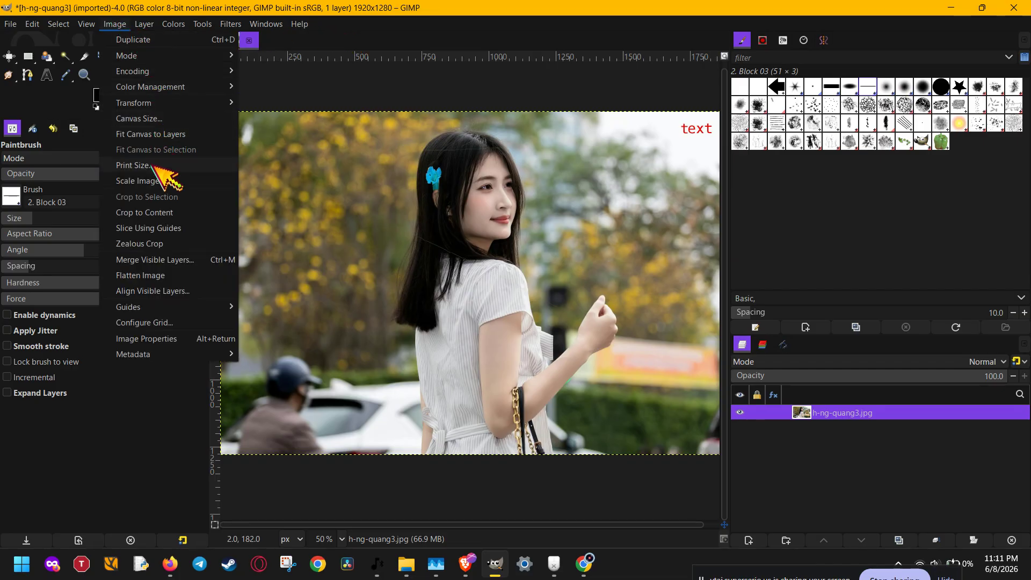
pyautogui.click(161, 181)
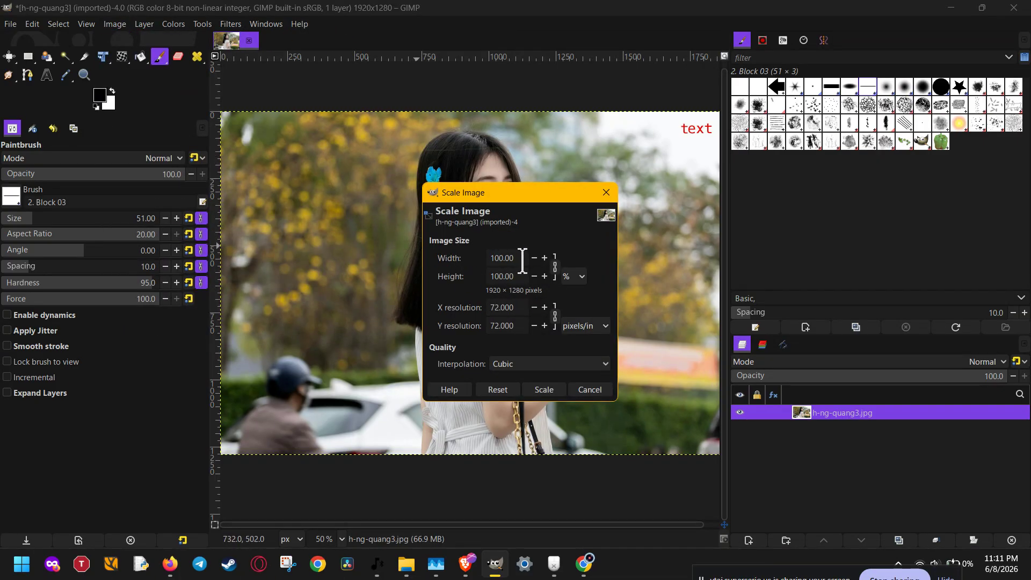
pyautogui.scroll(-3, 521, 256)
pyautogui.scroll(-10, 520, 257)
pyautogui.click(586, 277)
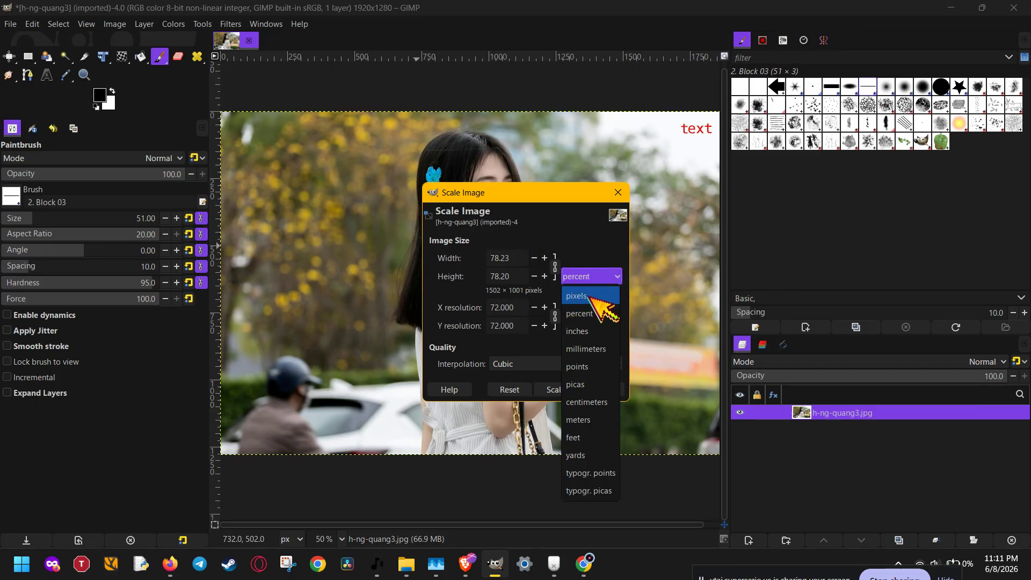
pyautogui.click(579, 296)
pyautogui.scroll(-7, 522, 263)
pyautogui.scroll(-16, 522, 264)
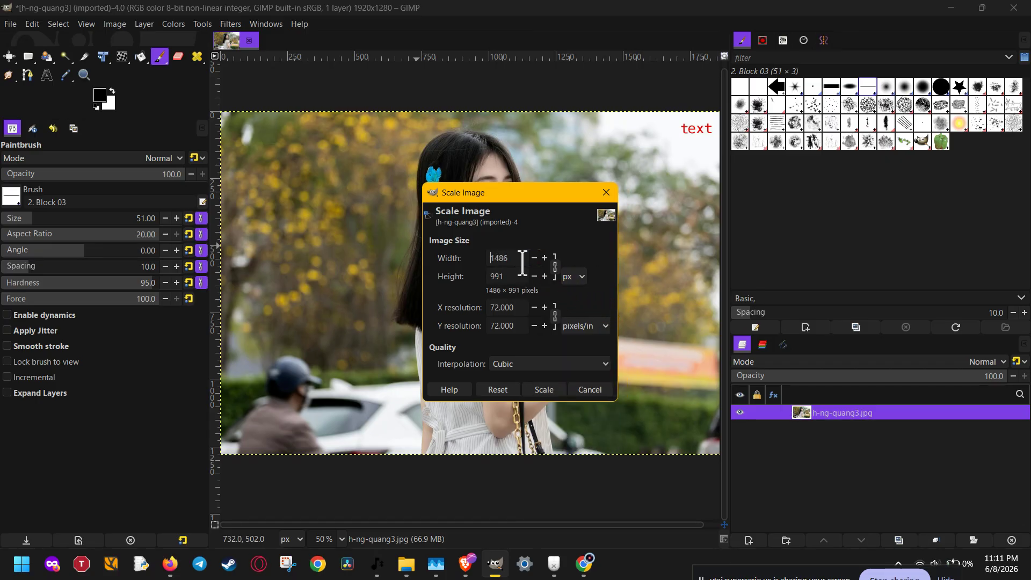
pyautogui.scroll(-20, 522, 263)
pyautogui.click(551, 390)
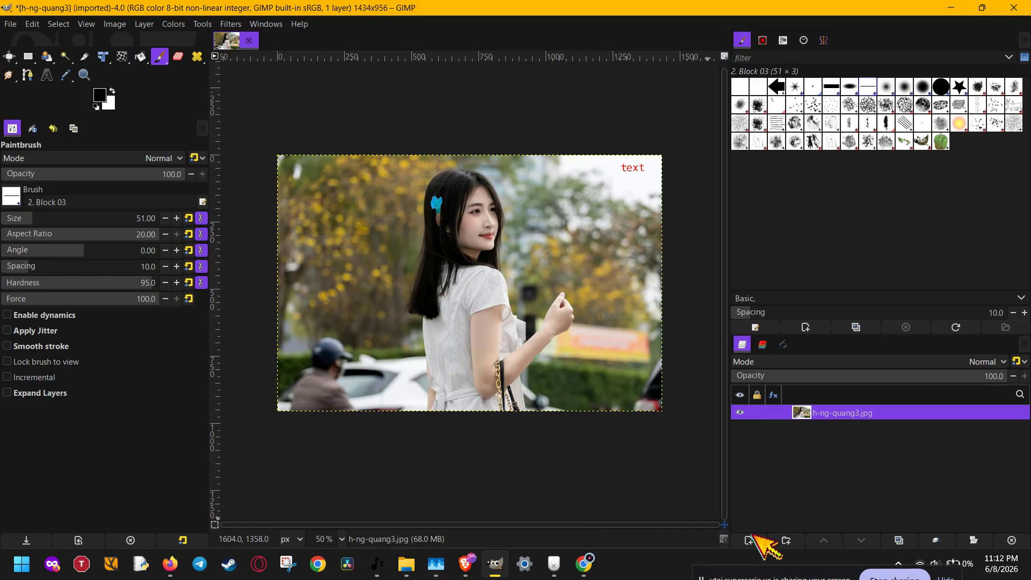
pyautogui.click(895, 577)
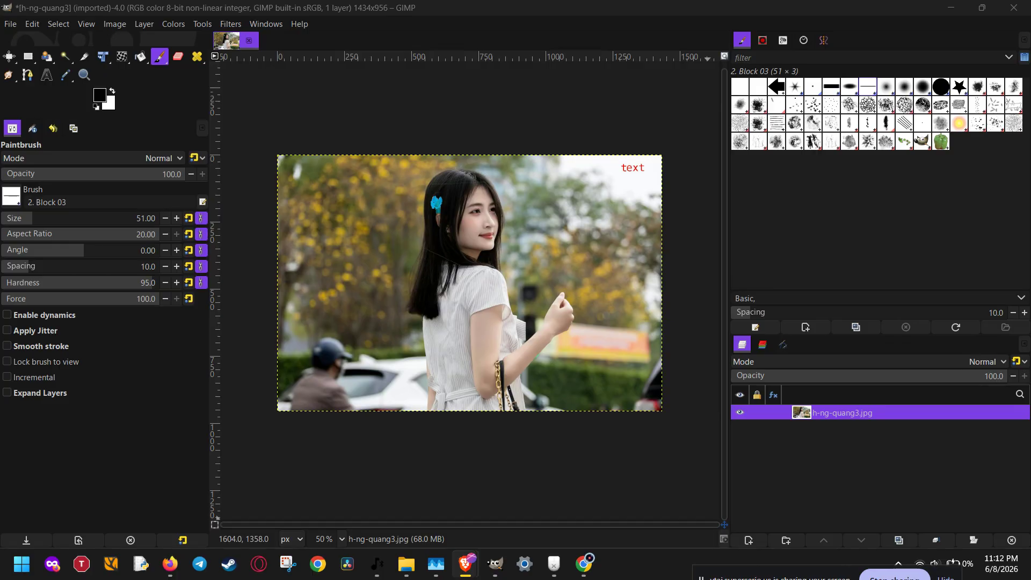